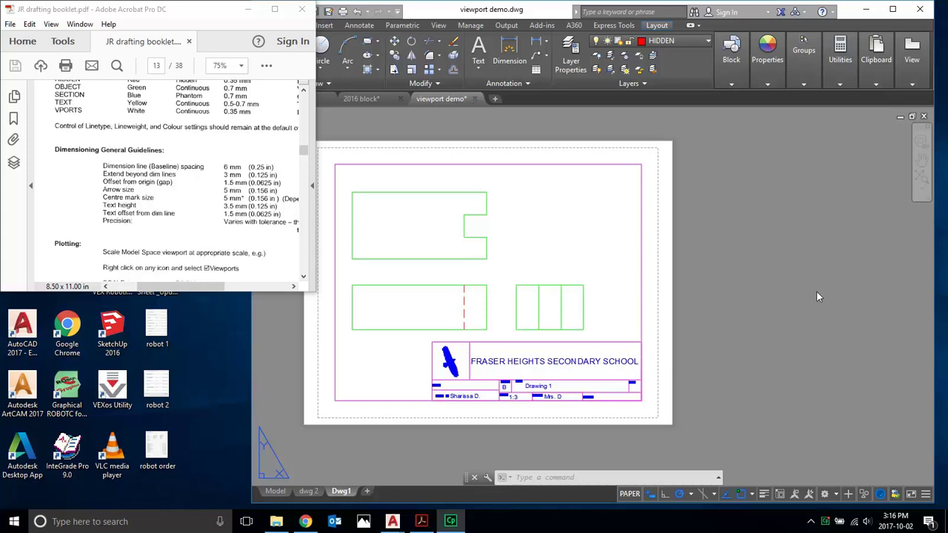
# Review the text, layer and dimensioning guidelines on page 13 of the drafting booklet PDF.
pyautogui.click(227, 150)
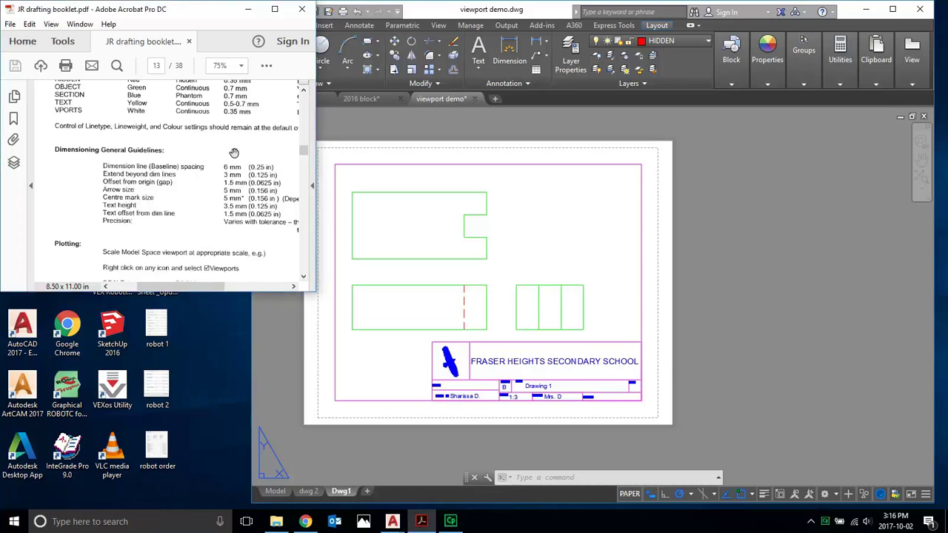
pyautogui.scroll(5, 171, 164)
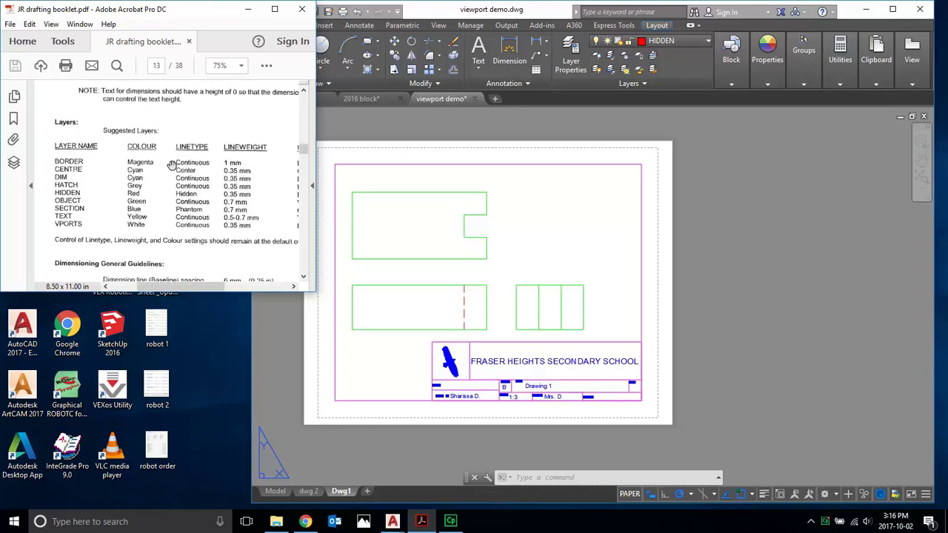
pyautogui.scroll(2, 171, 164)
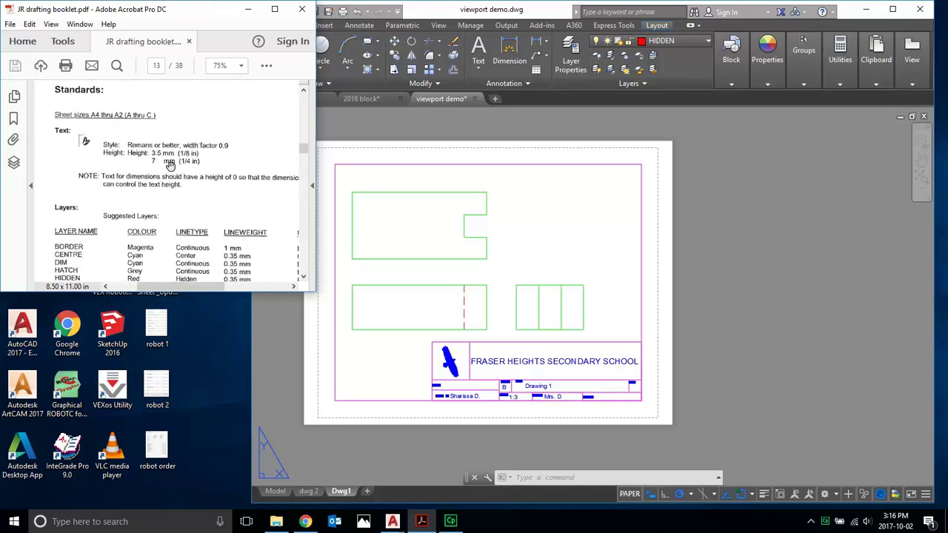
pyautogui.scroll(-2, 154, 167)
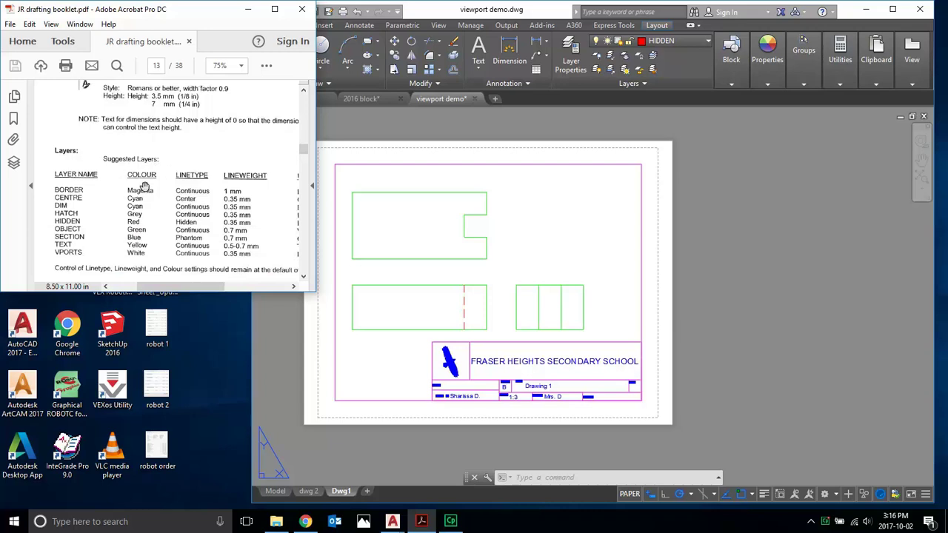
pyautogui.scroll(-4, 144, 187)
pyautogui.scroll(-1, 144, 186)
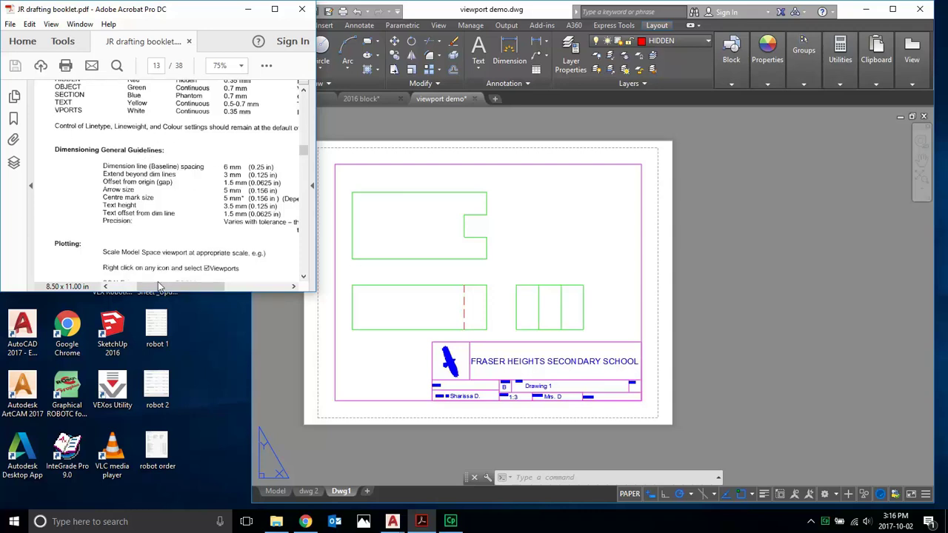
pyautogui.moveTo(159, 288); pyautogui.dragTo(178, 295)
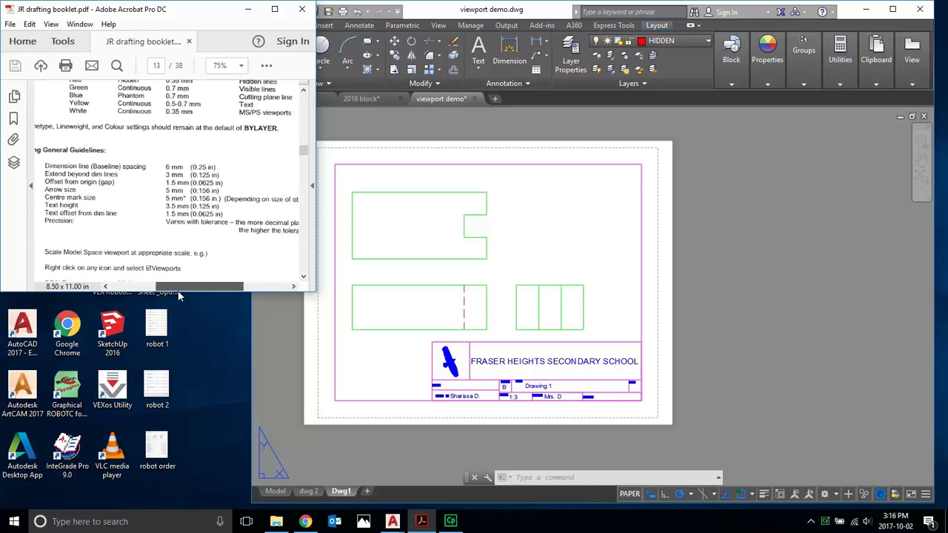
pyautogui.click(456, 117)
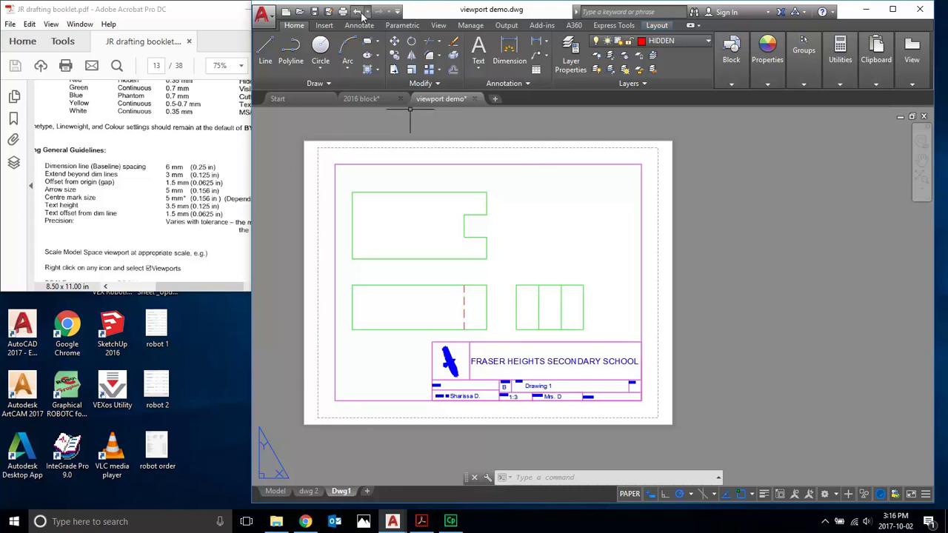
pyautogui.click(360, 26)
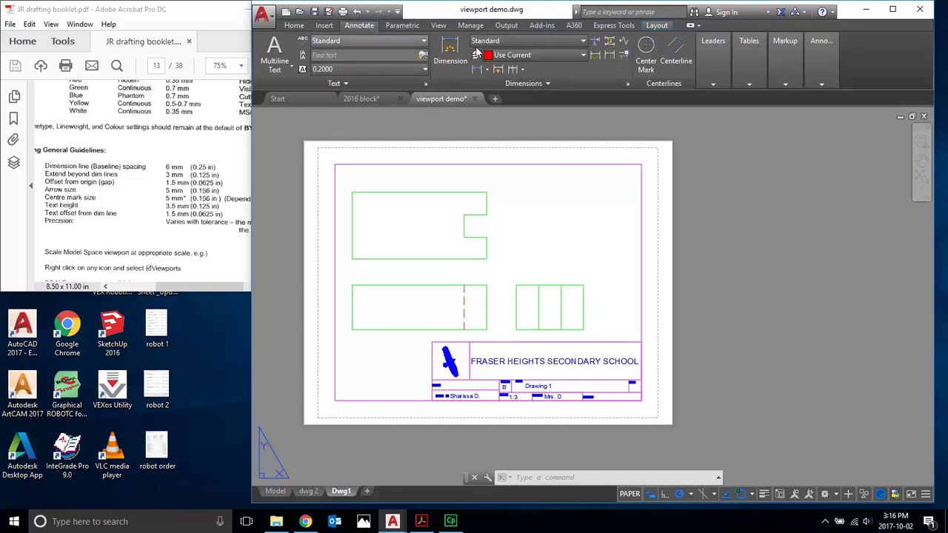
pyautogui.click(628, 84)
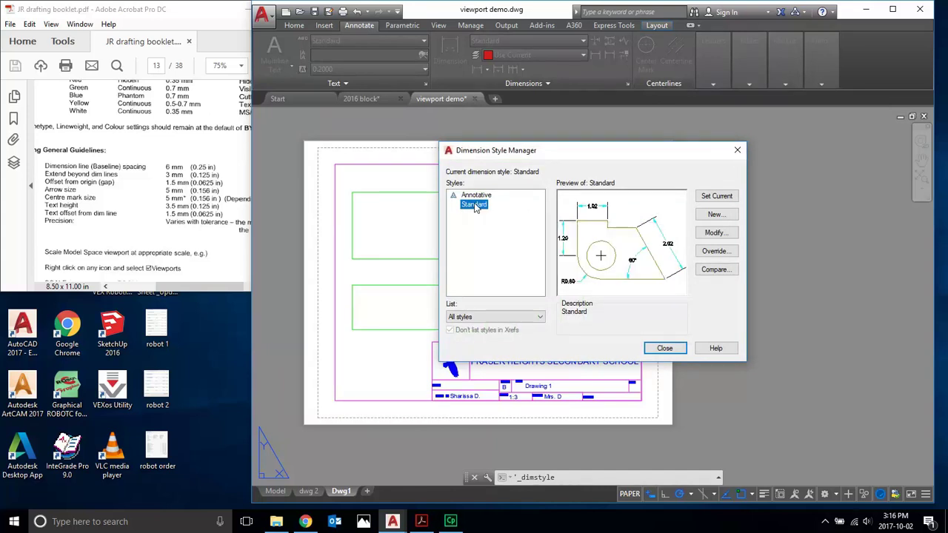
pyautogui.click(731, 234)
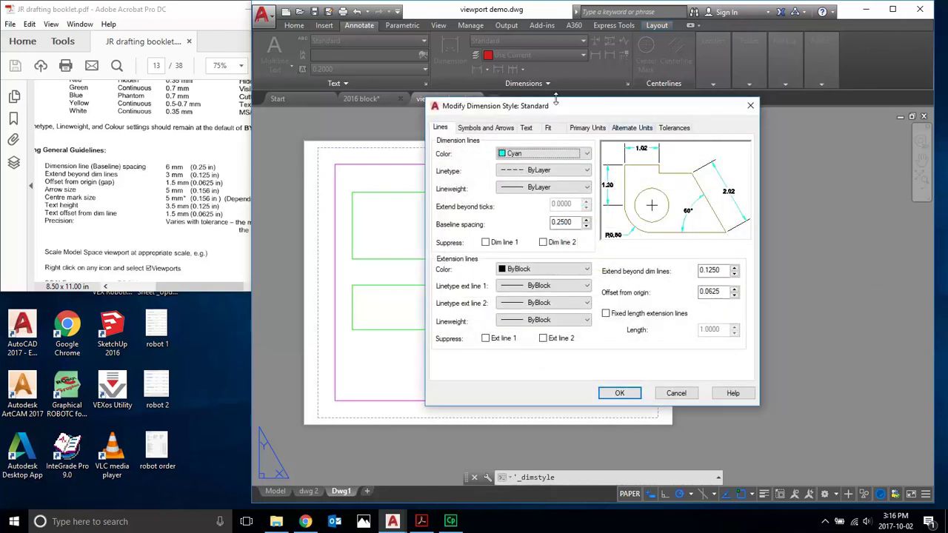
pyautogui.click(583, 154)
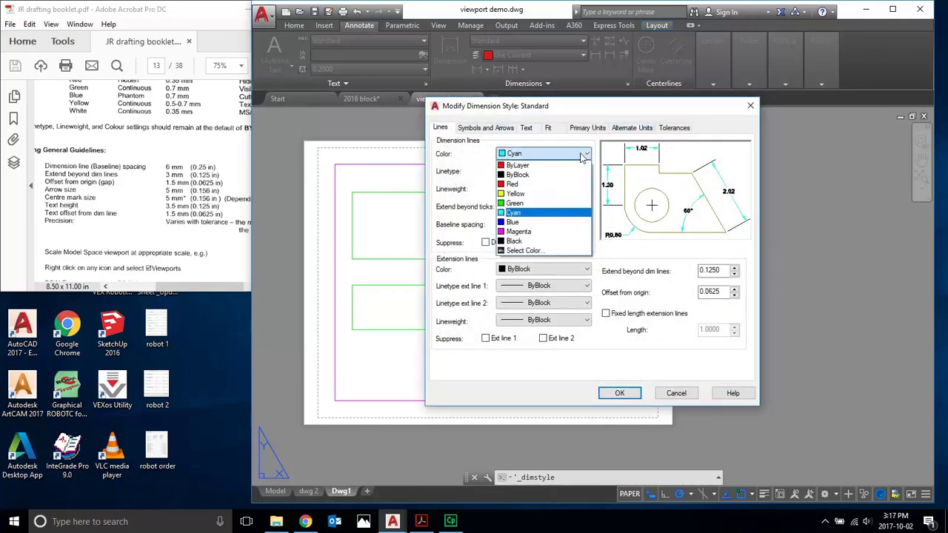
pyautogui.click(518, 165)
pyautogui.click(750, 106)
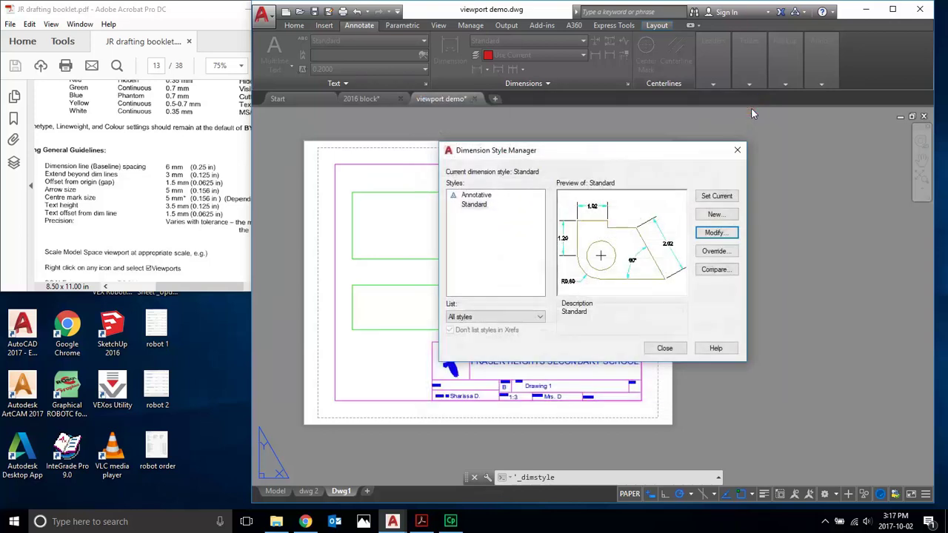
pyautogui.click(738, 151)
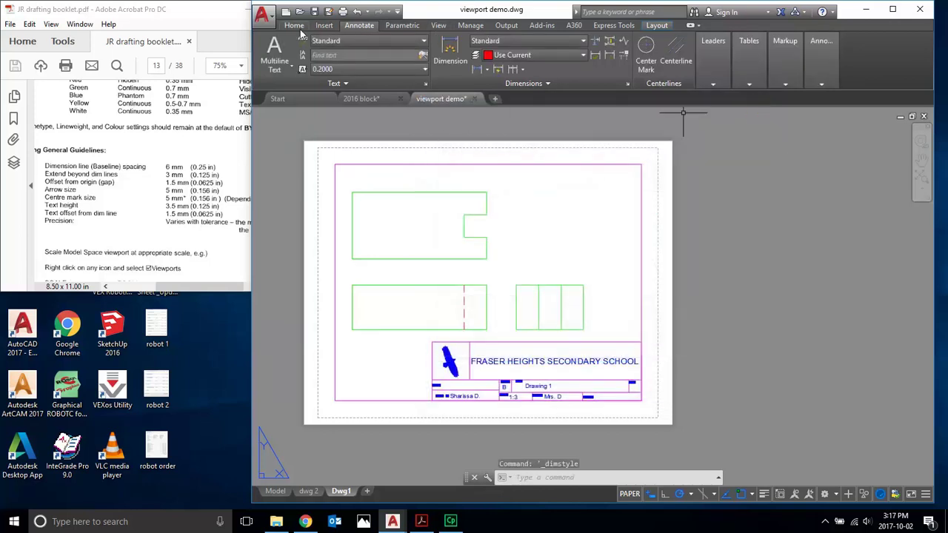
# Make DIM the current layer in the viewport demo drawing.
pyautogui.click(294, 25)
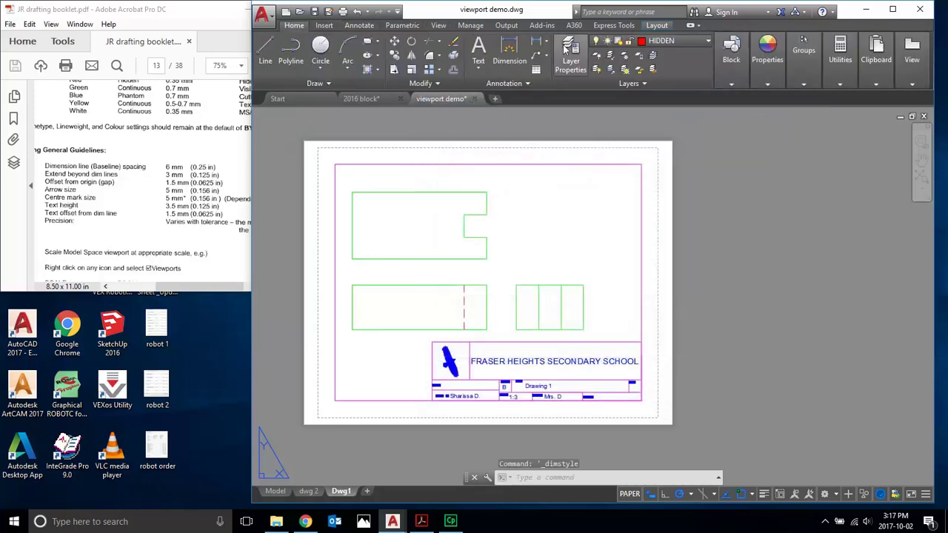
pyautogui.click(675, 46)
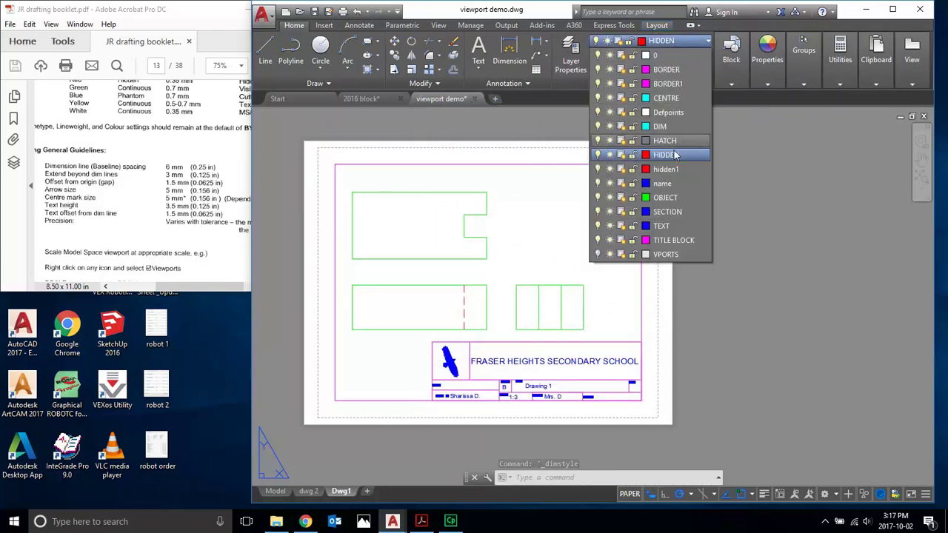
pyautogui.click(671, 128)
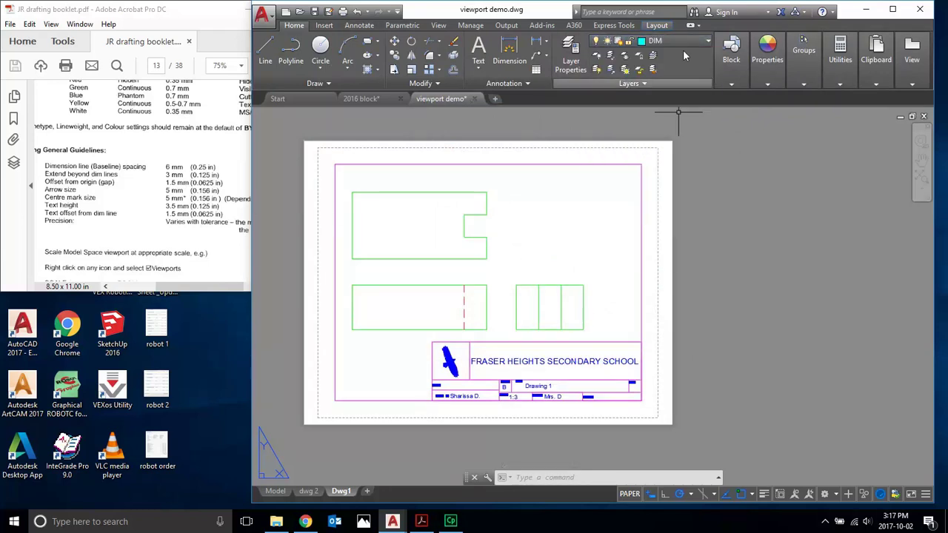
# Open the Standard dimension style for modification.
pyautogui.click(359, 25)
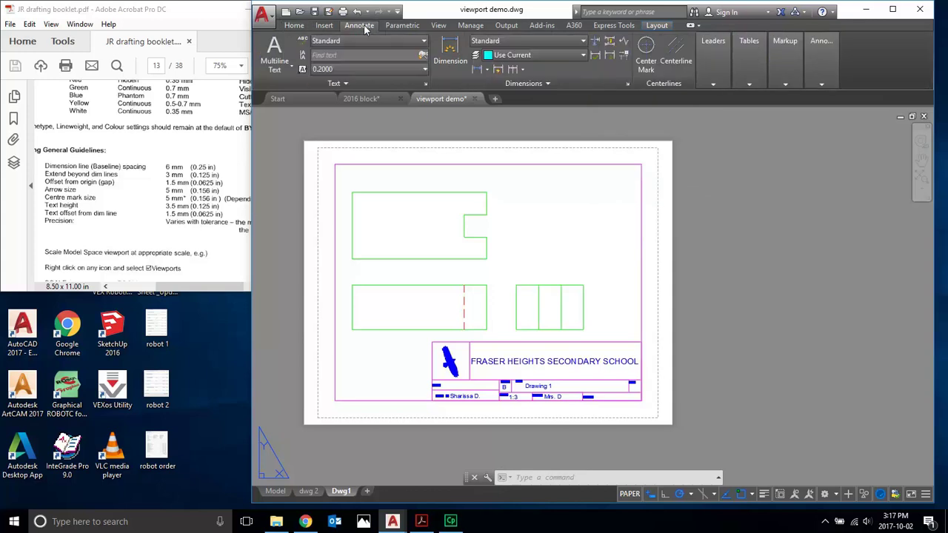
pyautogui.click(627, 83)
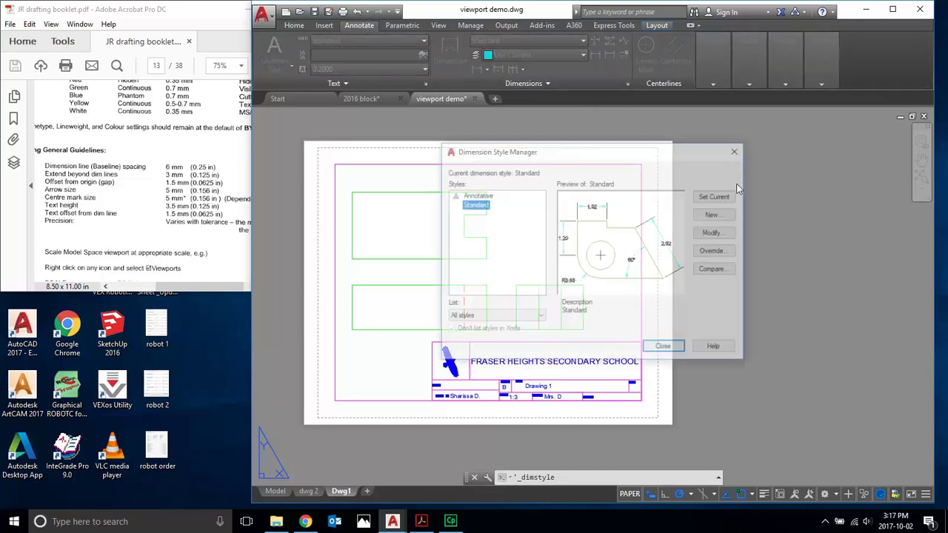
pyautogui.click(727, 234)
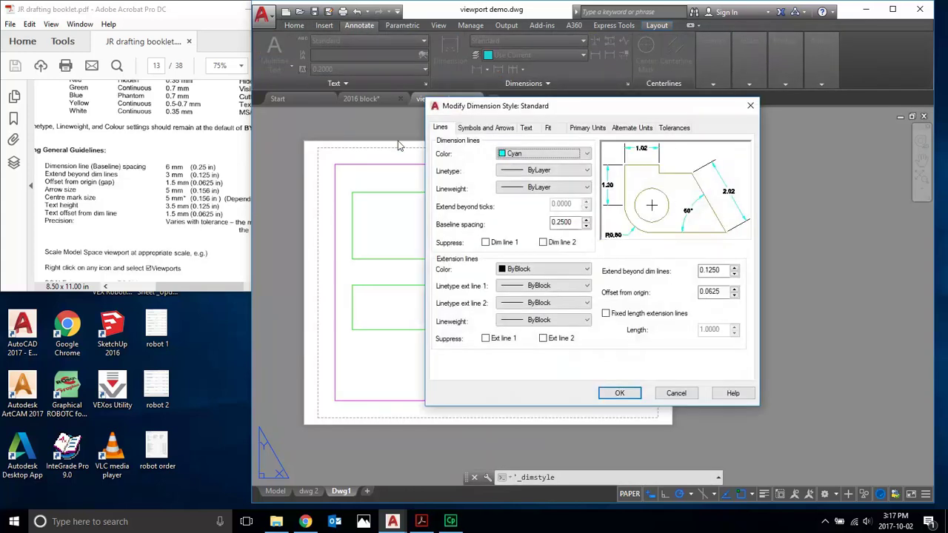
pyautogui.click(444, 128)
pyautogui.click(622, 130)
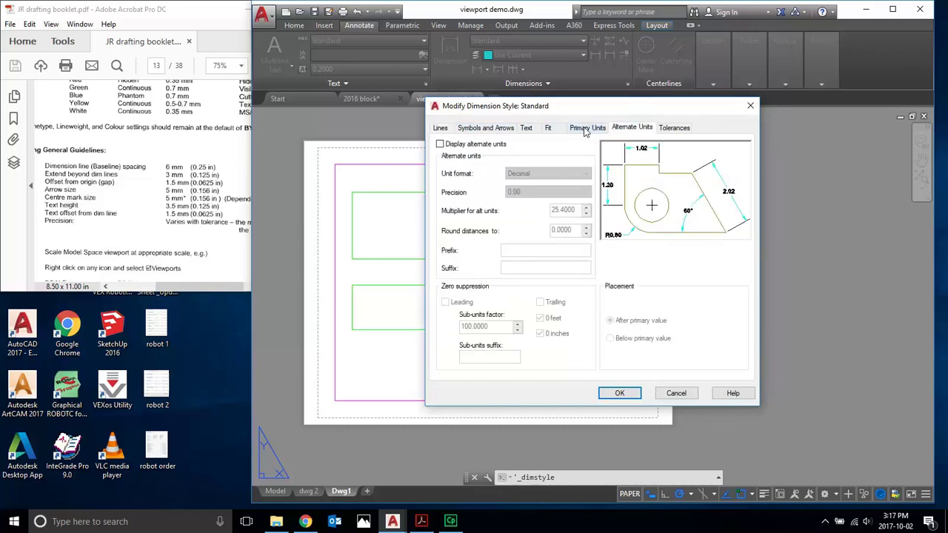
pyautogui.click(585, 130)
pyautogui.click(629, 128)
pyautogui.click(672, 128)
pyautogui.click(631, 129)
pyautogui.click(590, 129)
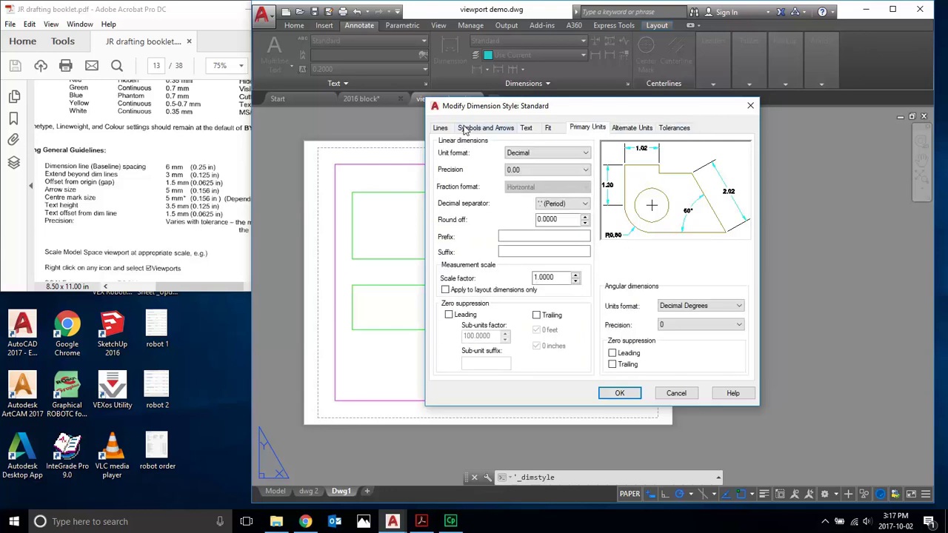
# Set the Standard dimension style's baseline spacing to 0.25, extension beyond dimension lines to 0.125 and offset from origin to 0.0625.
pyautogui.click(440, 129)
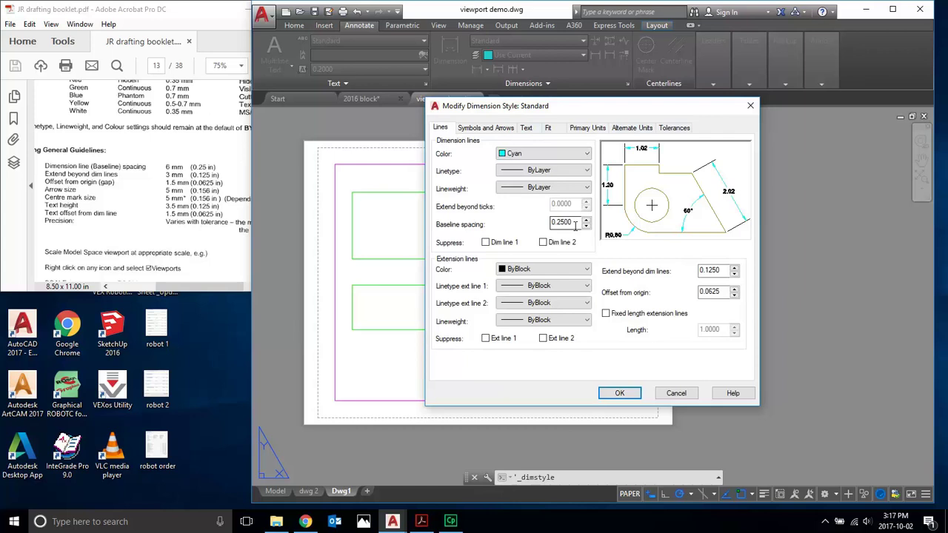
pyautogui.moveTo(575, 226); pyautogui.dragTo(546, 227)
pyautogui.click(572, 222)
pyautogui.moveTo(573, 222); pyautogui.dragTo(529, 220)
pyautogui.press('BackSpace')
pyautogui.click(723, 270)
pyautogui.moveTo(724, 270); pyautogui.dragTo(681, 275)
pyautogui.press('BackSpace')
pyautogui.write('.125')
pyautogui.moveTo(723, 292); pyautogui.dragTo(681, 294)
pyautogui.write('0.')
# Set the dimension style's arrow size and center mark size to 0.156.
pyautogui.click(488, 131)
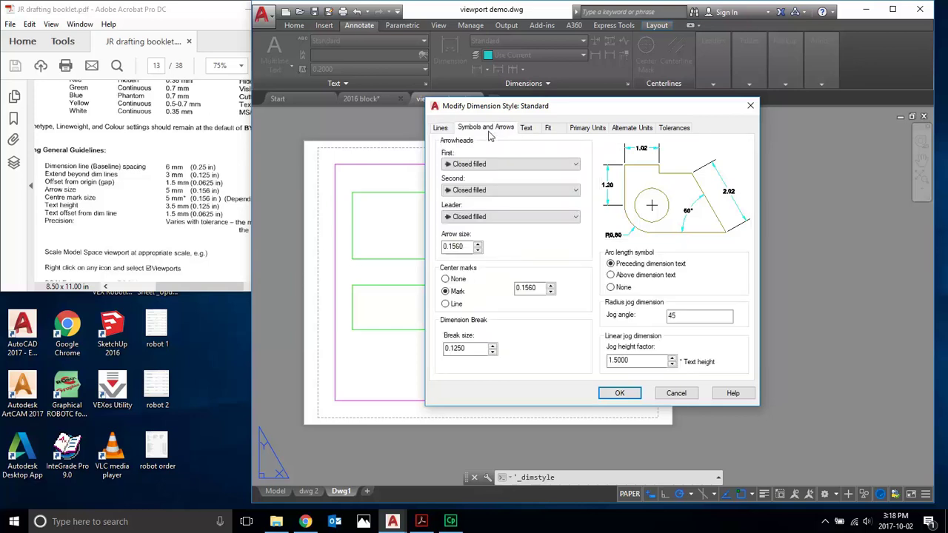
pyautogui.doubleClick(457, 249)
pyautogui.write('.')
pyautogui.doubleClick(535, 289)
pyautogui.write('.1')
# Set the dimension text height to 0.125 and its offset from the dimension line to 0.0625.
pyautogui.click(526, 129)
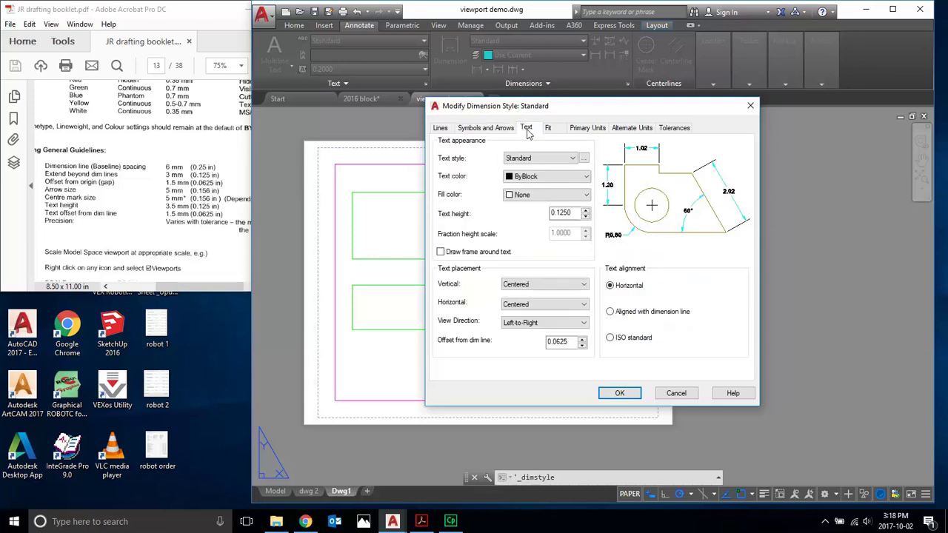
pyautogui.moveTo(575, 213); pyautogui.dragTo(548, 213)
pyautogui.press('BackSpace')
pyautogui.doubleClick(566, 341)
pyautogui.write('0')
# Consult the booklet's sample drawing and precision guideline, and set the linear dimension precision to 0 decimal places.
pyautogui.click(555, 130)
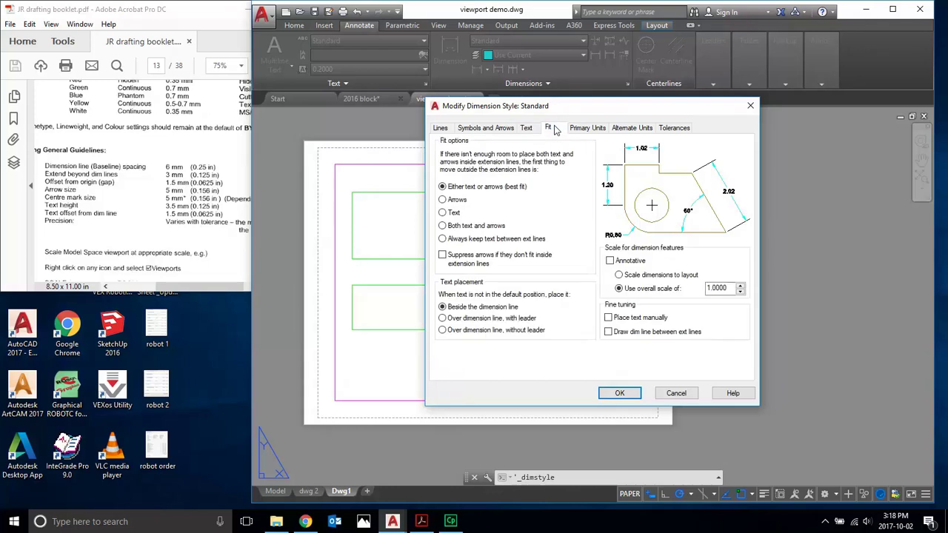
pyautogui.click(580, 129)
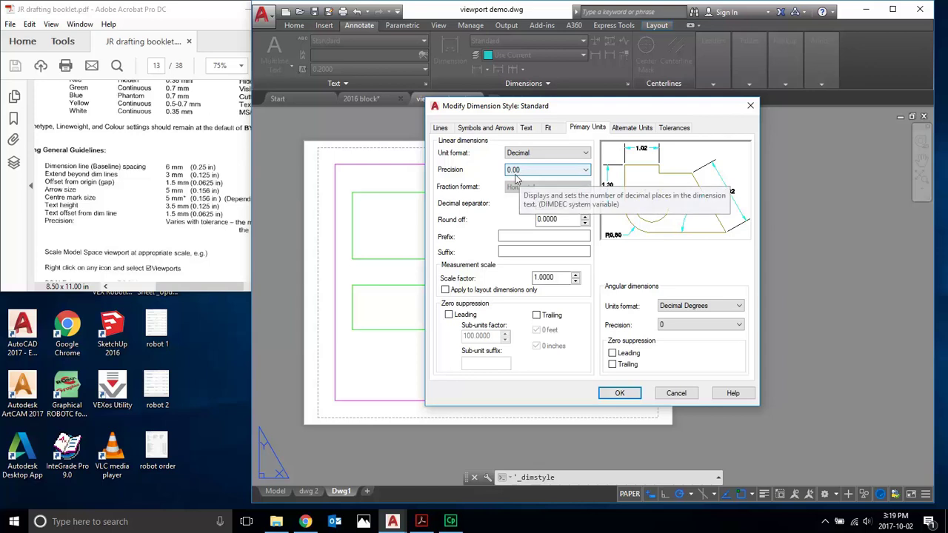
pyautogui.click(78, 156)
pyautogui.scroll(9, 115, 185)
pyautogui.scroll(5, 126, 202)
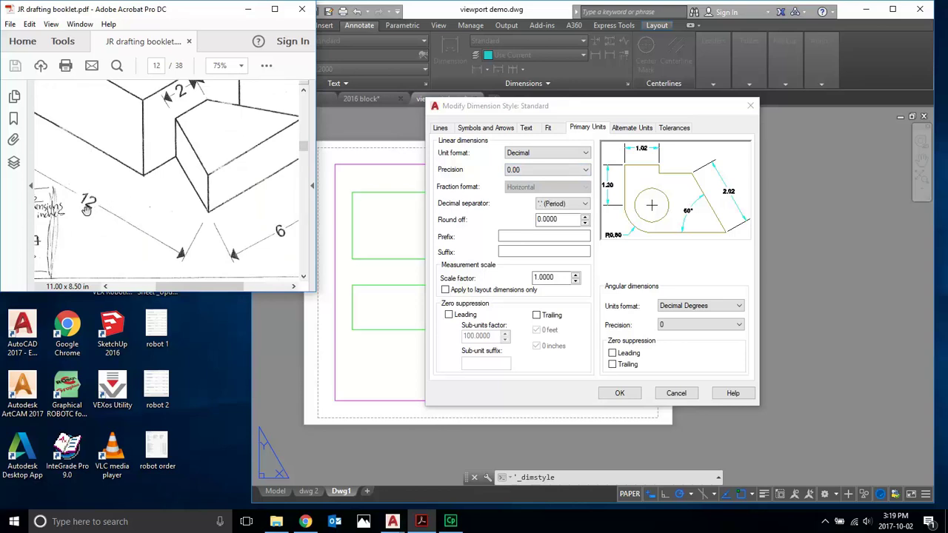
pyautogui.scroll(-8, 86, 206)
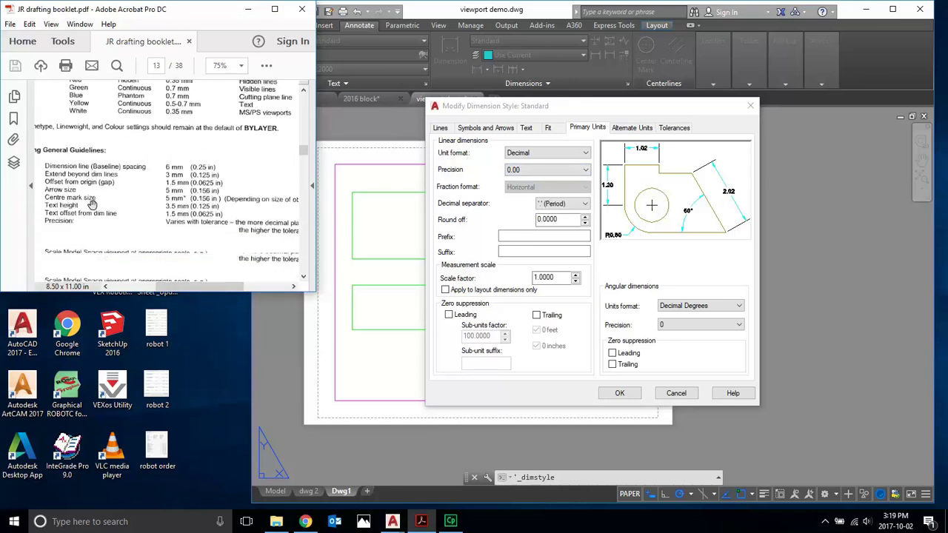
pyautogui.scroll(-1, 92, 204)
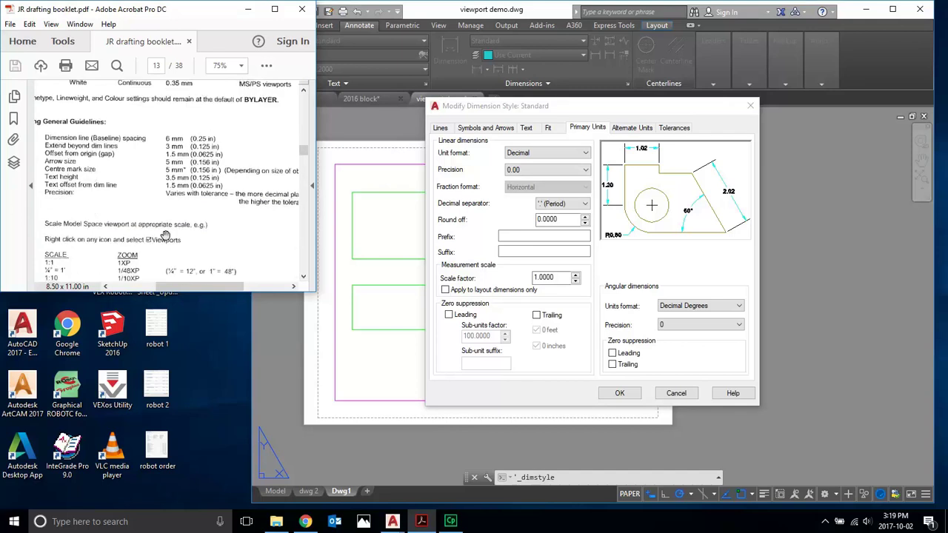
pyautogui.click(524, 170)
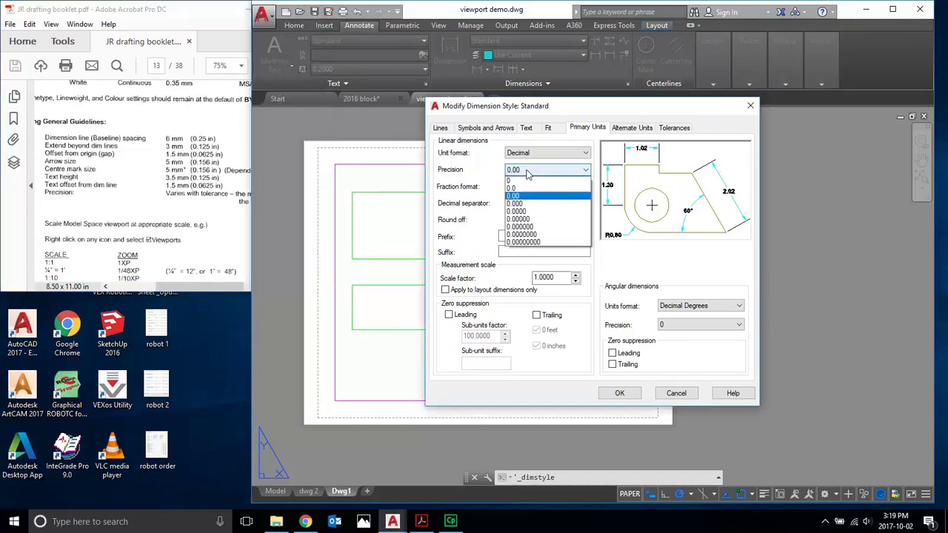
pyautogui.click(524, 181)
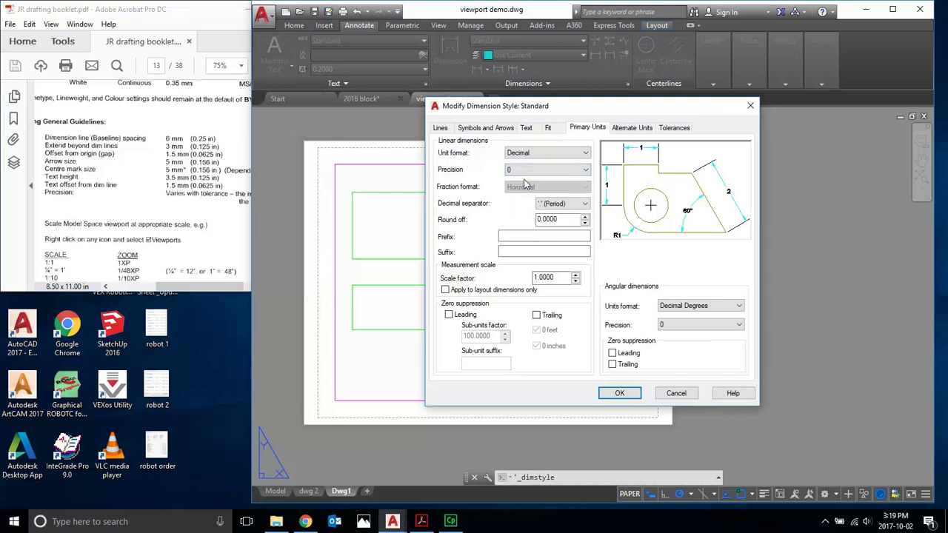
pyautogui.click(545, 175)
pyautogui.click(535, 172)
# Recheck the booklet's sample dimensions, apply the Standard style changes and close the Dimension Style Manager.
pyautogui.click(208, 188)
pyautogui.scroll(10, 148, 189)
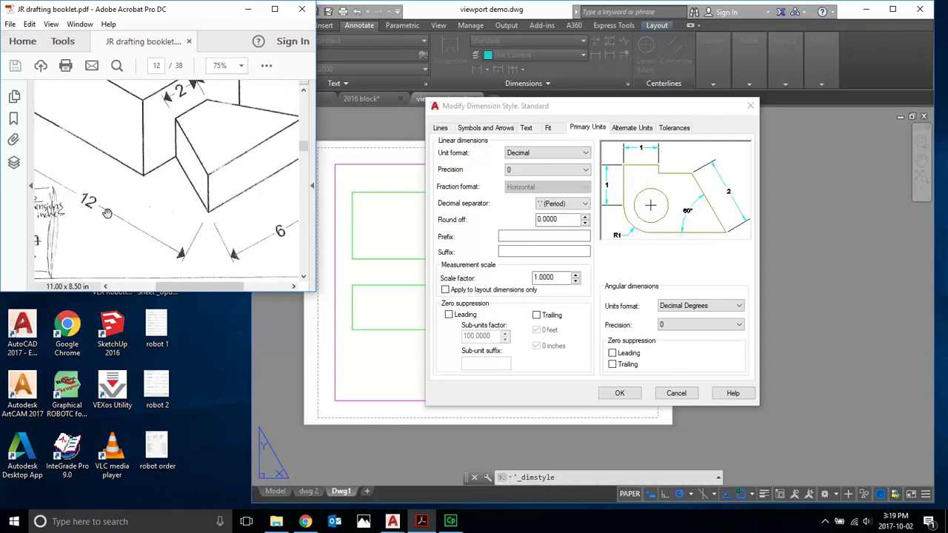
pyautogui.scroll(-10, 123, 191)
pyautogui.scroll(-3, 124, 188)
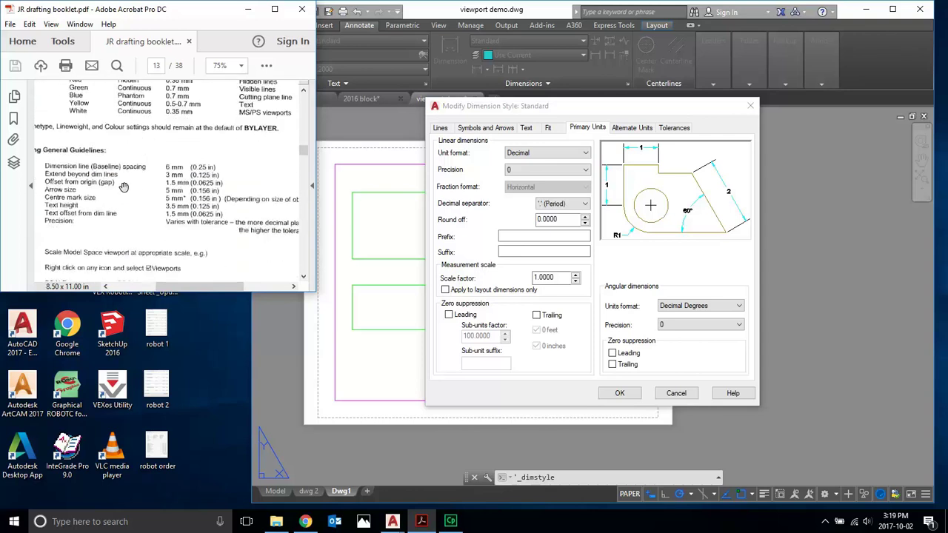
pyautogui.click(547, 179)
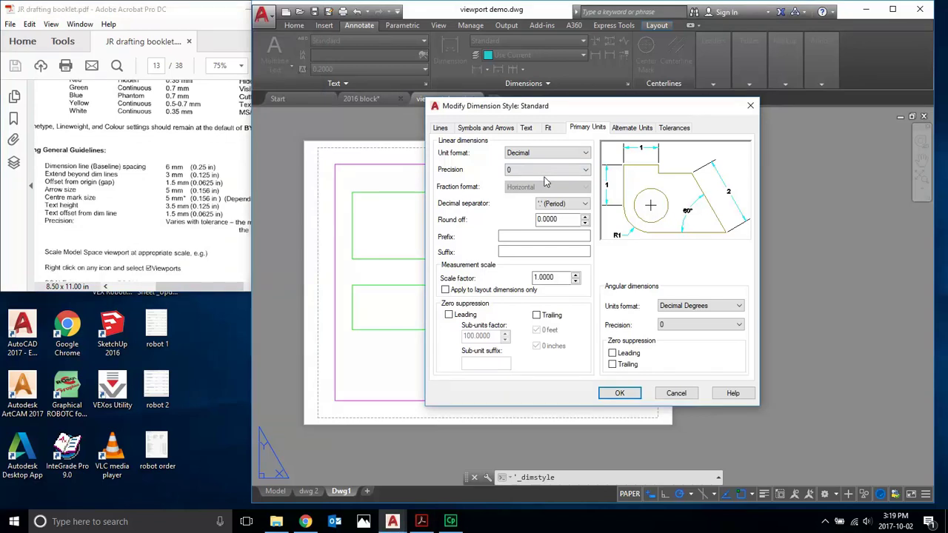
pyautogui.click(613, 394)
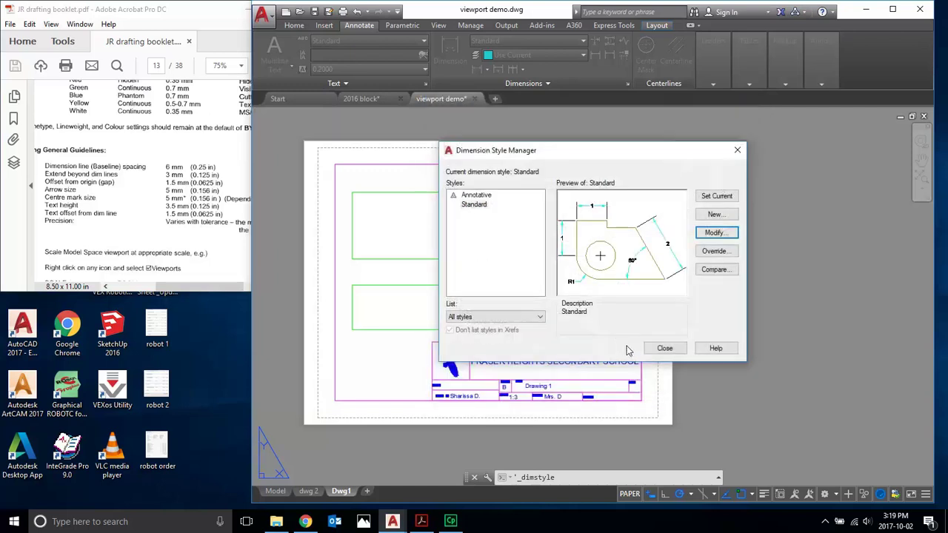
pyautogui.click(663, 349)
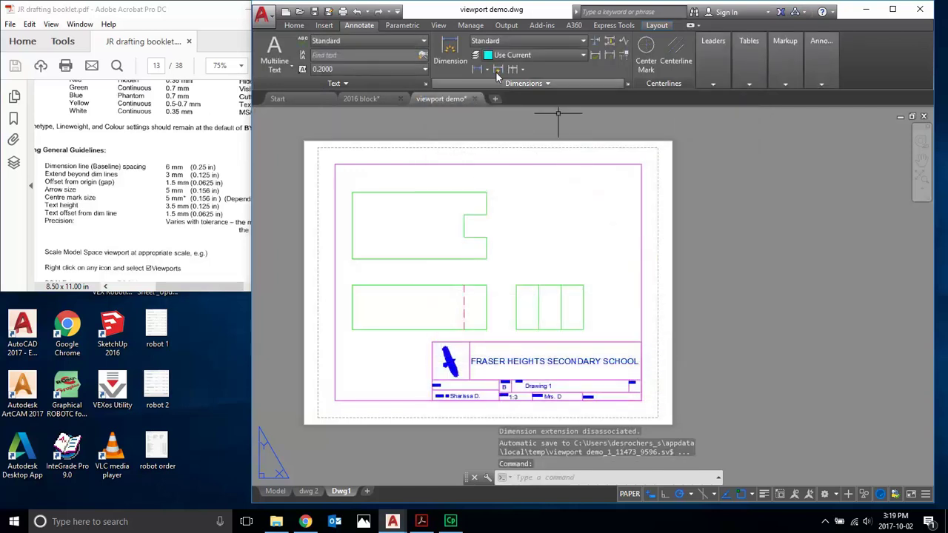